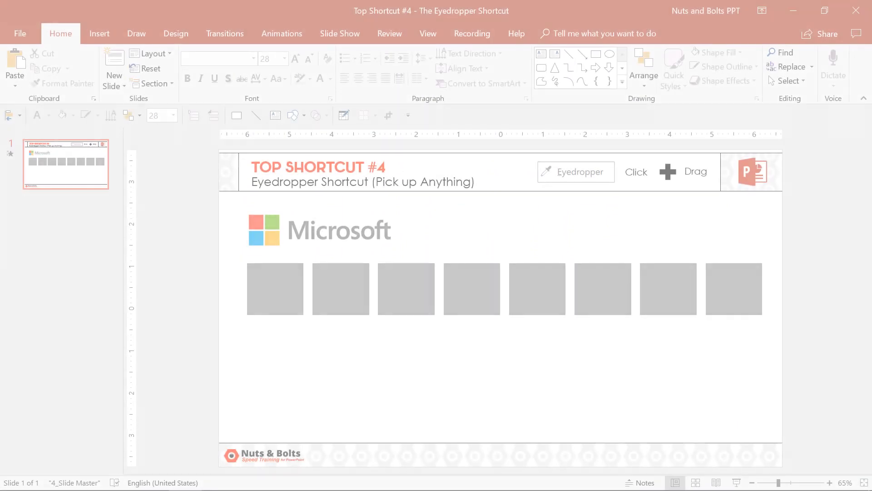
Step: Select the Eyedropper label, then the first grey square under the Microsoft logo
left_click(557, 181)
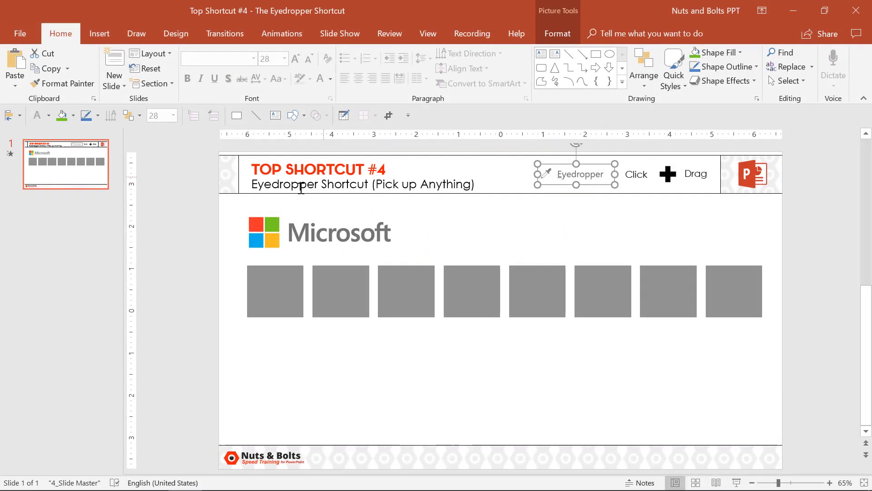
left_click(280, 308)
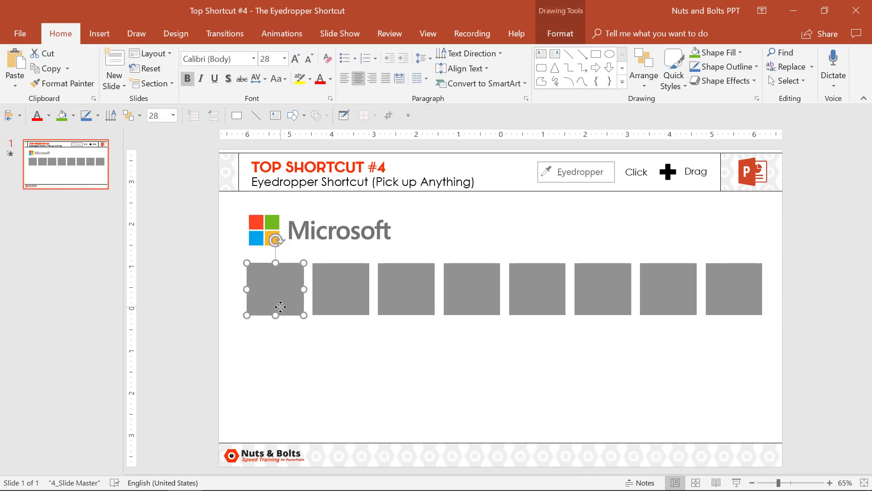
Step: Fill the first square with the Microsoft logo's green pane using the Shape Fill eyedropper
left_click(560, 34)
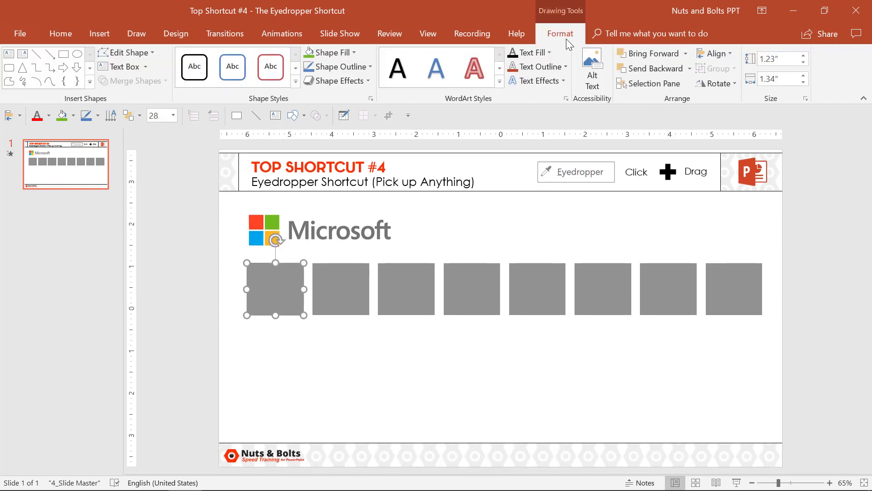
left_click(353, 53)
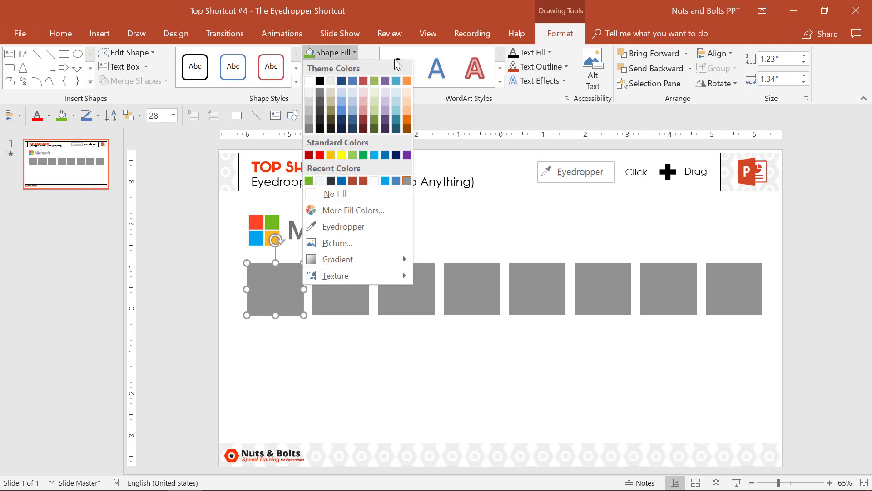
left_click(390, 227)
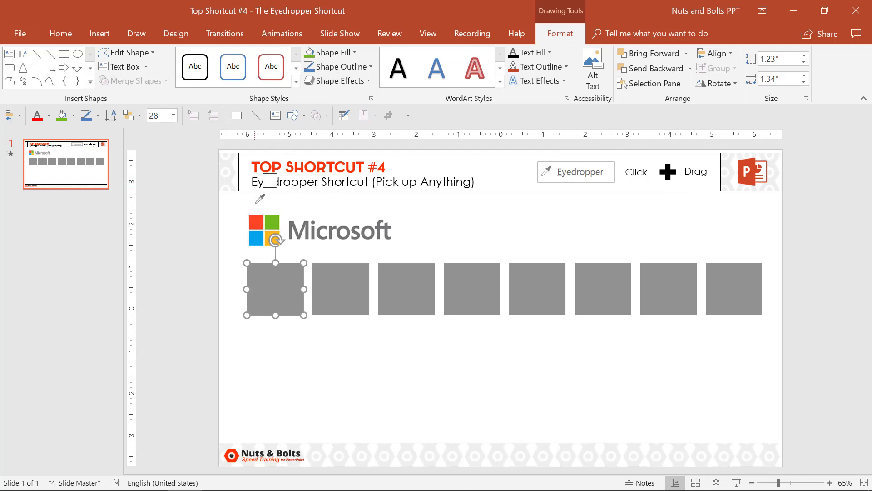
left_click(274, 223)
Step: Fill the second square with the red-orange sampled from the TOP SHORTCUT #4 title
left_click(343, 286)
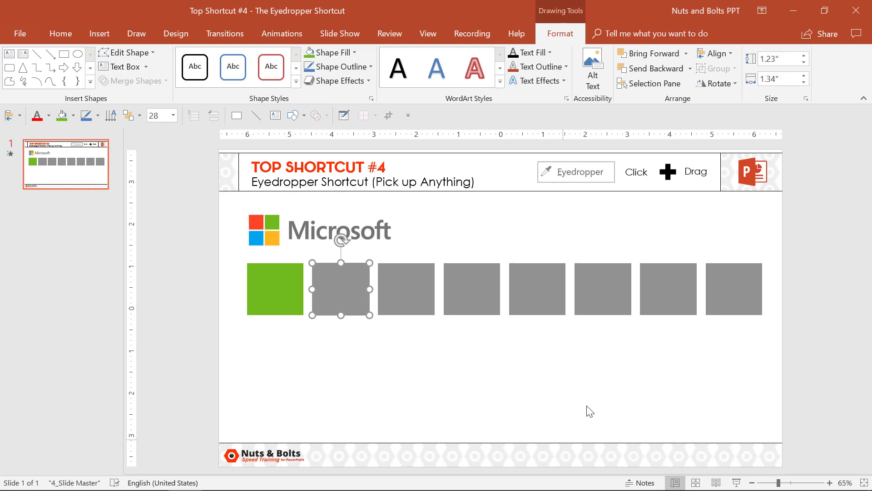
left_click(354, 53)
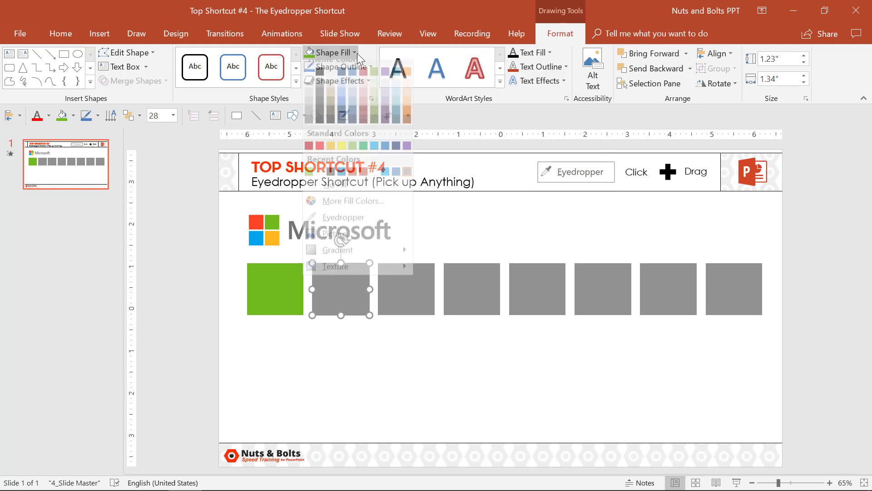
left_click(339, 225)
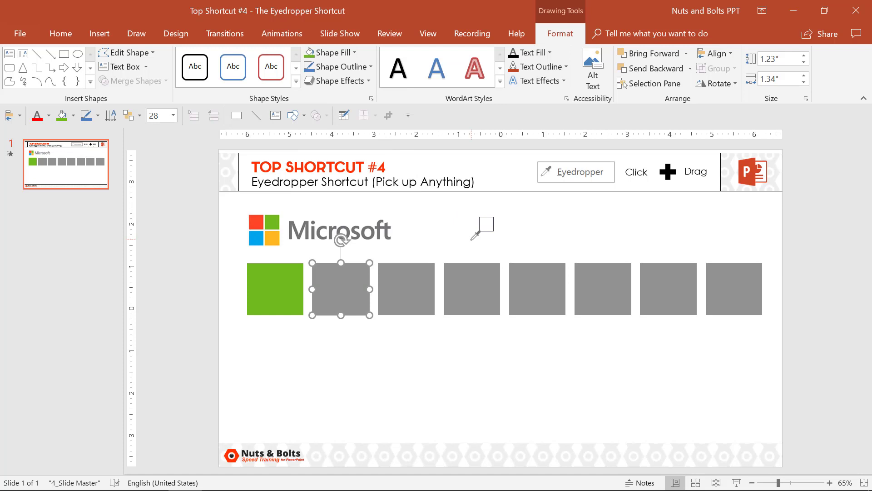
left_click_drag(476, 236, 414, 26)
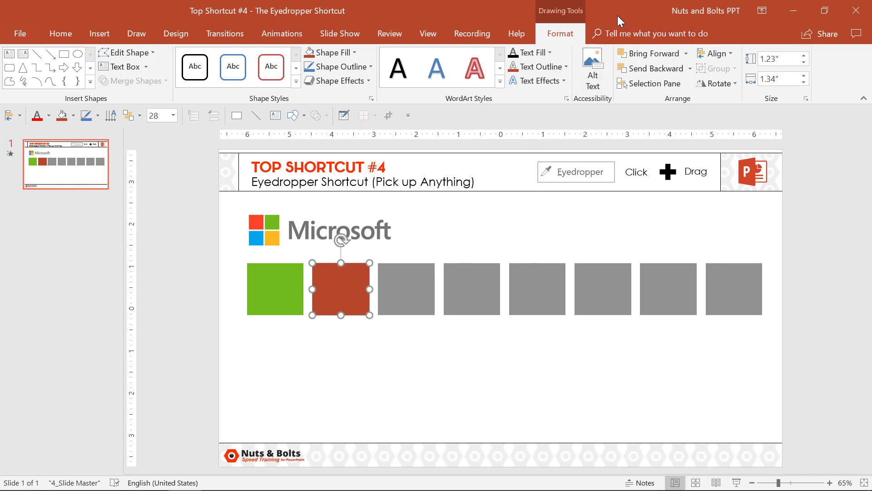
Step: Snap PowerPoint beside the browser and fill the third square with the page's blue banner
key("super+Left")
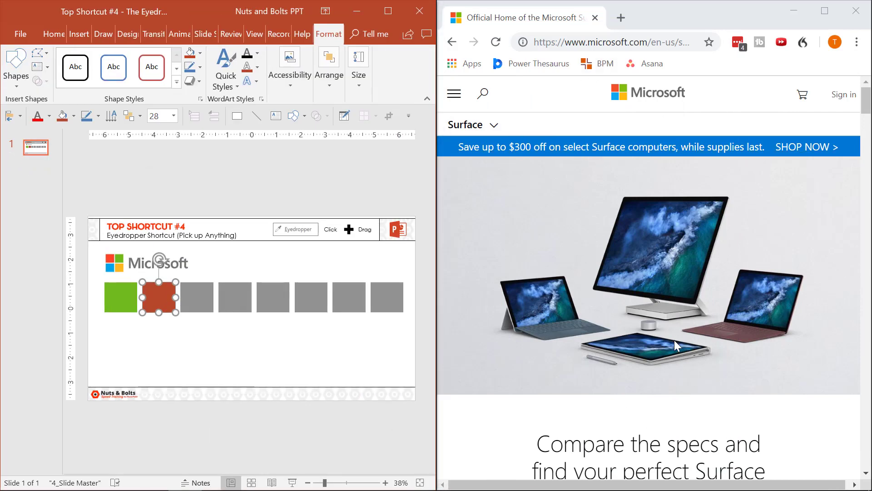
left_click(194, 298)
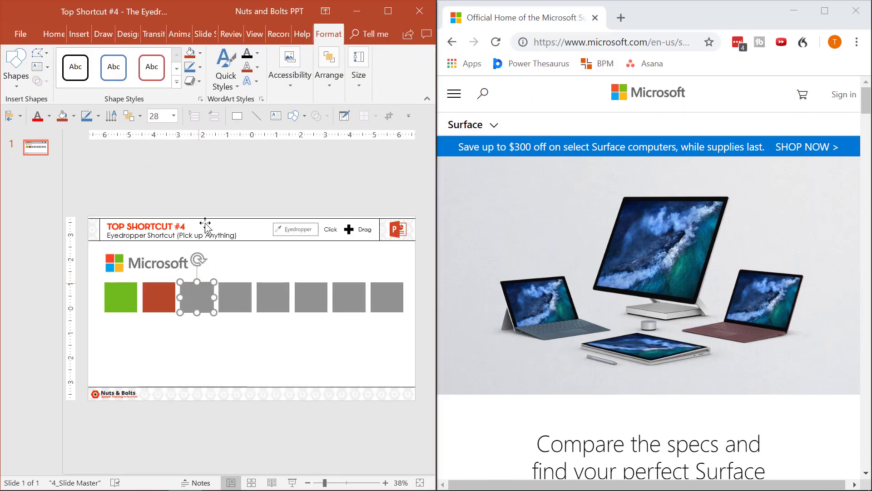
left_click(199, 54)
left_click(246, 227)
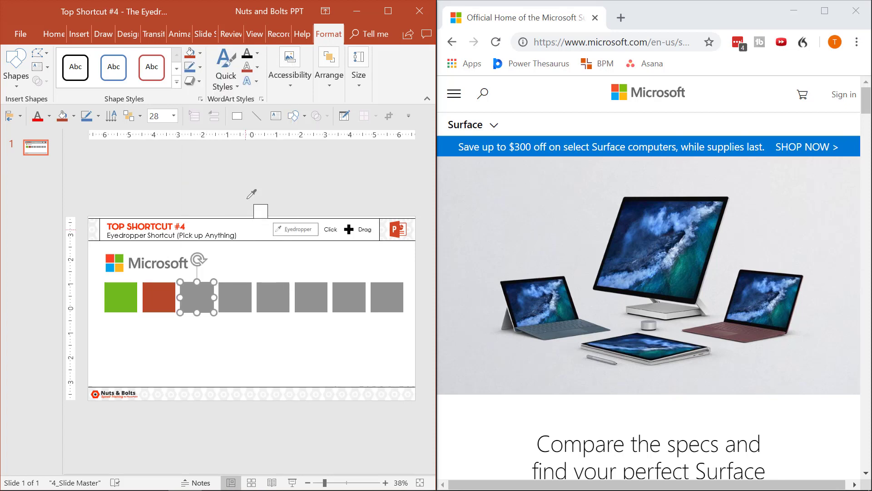
left_click_drag(247, 182, 845, 146)
Step: Select the fourth grey square and start the Shape Fill eyedropper
left_click(238, 301)
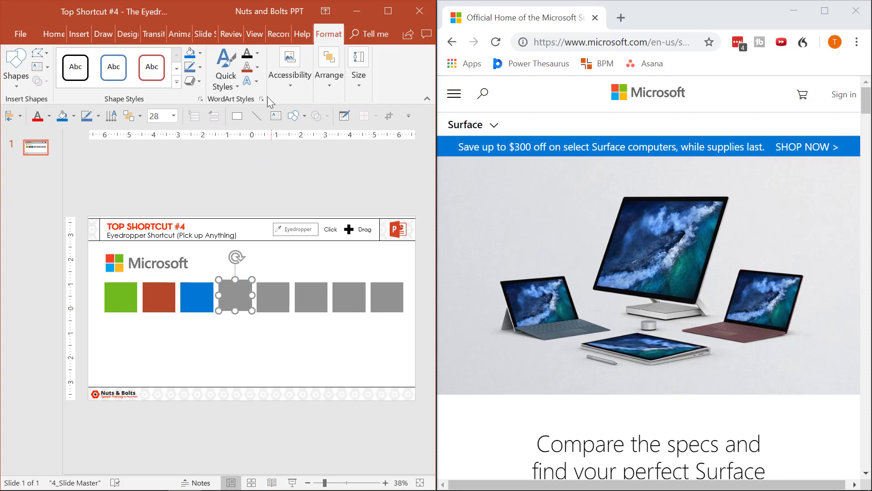
left_click(200, 53)
left_click(225, 227)
Step: Fill the fourth square with black from the web page, then maximize PowerPoint and deselect
left_click_drag(639, 254, 453, 119)
left_click(398, 11)
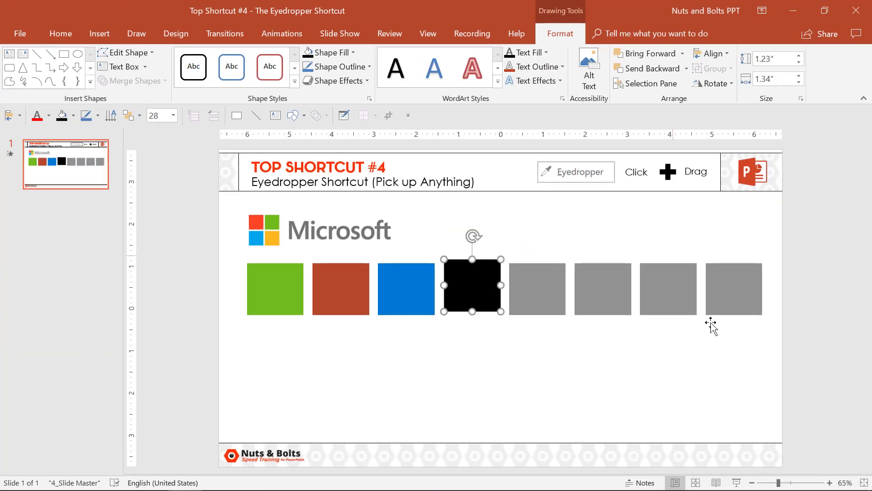
left_click_drag(820, 372, 143, 226)
left_click(814, 393)
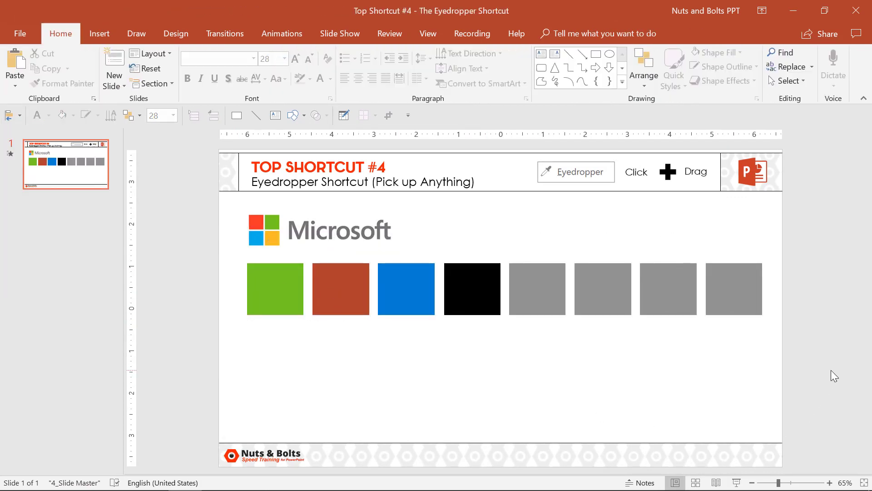